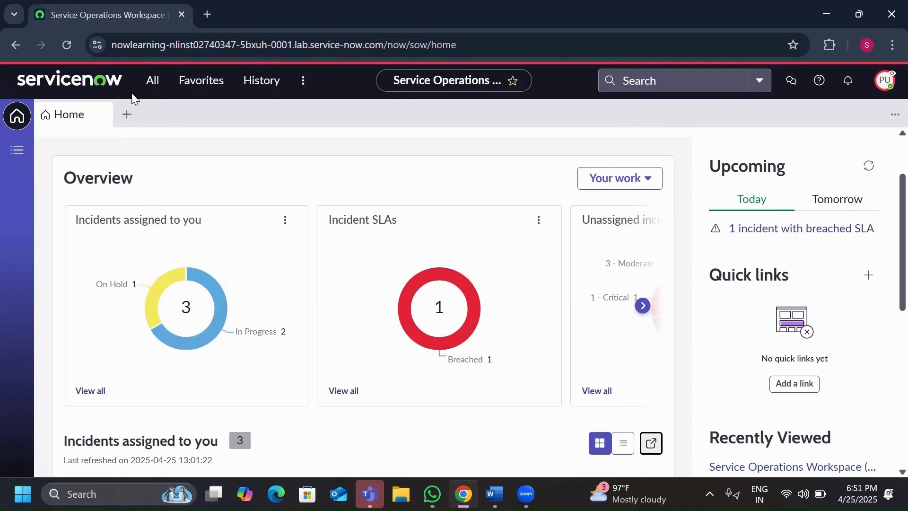
- Open the Service Desk incidents list and show it as a Visual Task Board by State
click(155, 87)
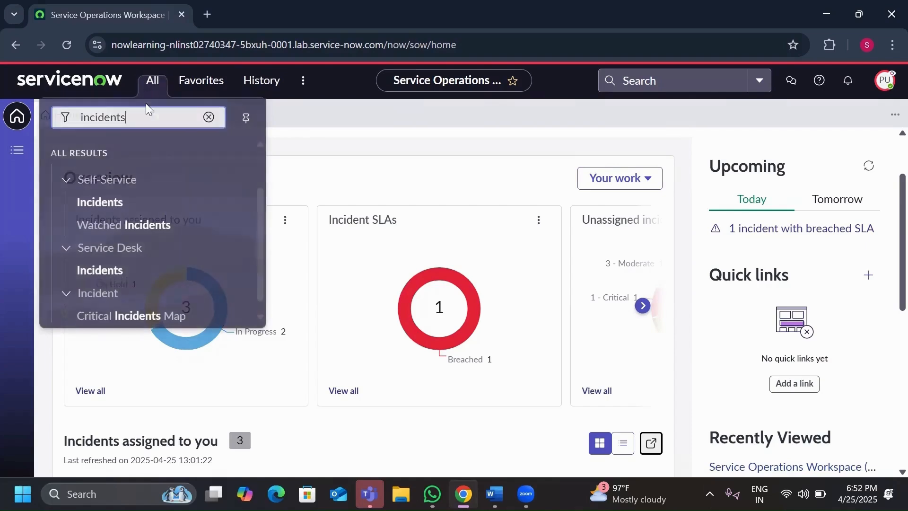
click(104, 257)
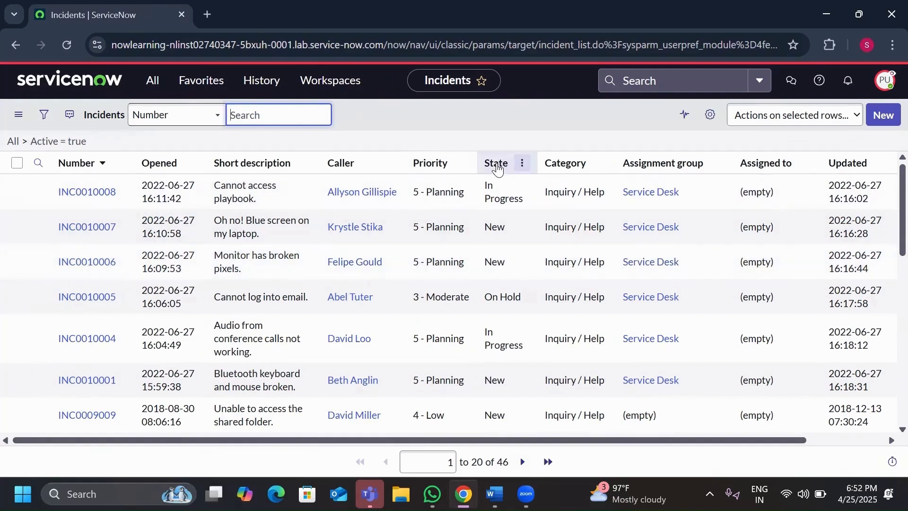
click(520, 164)
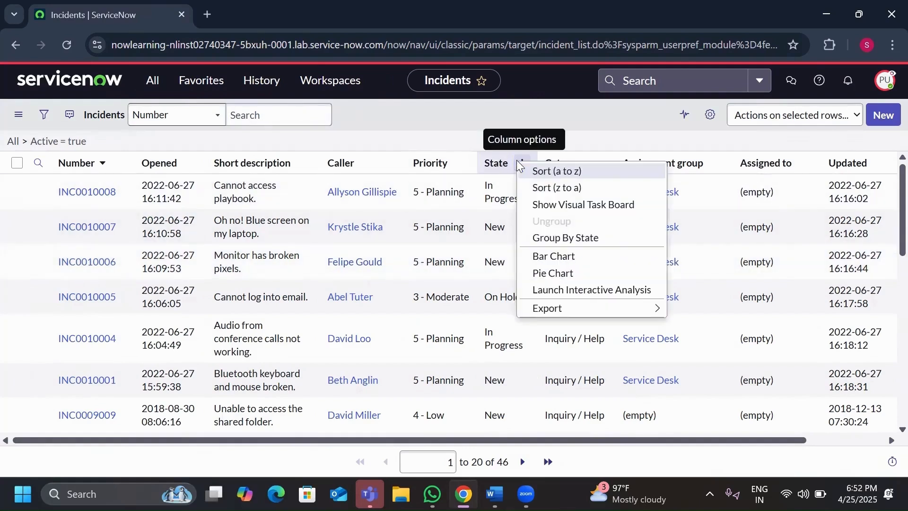
click(572, 206)
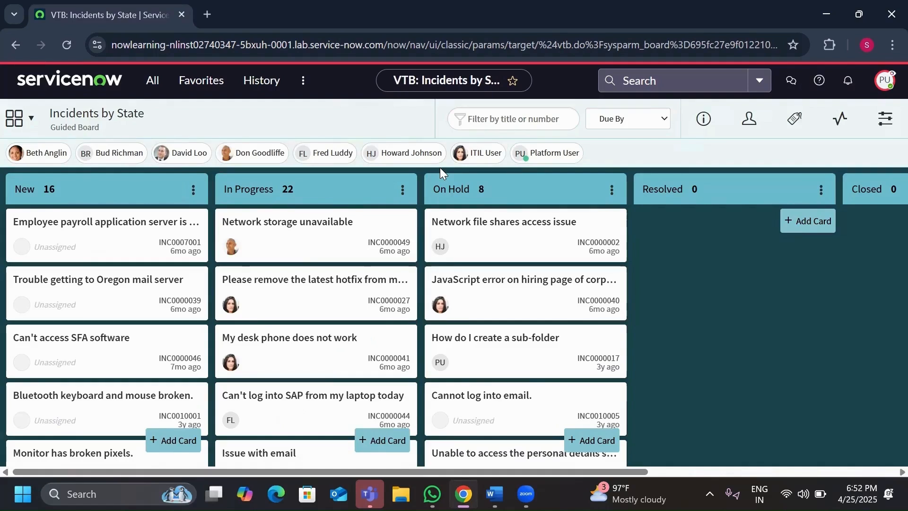
- Go to the overview of all task boards and create a new freeform board
click(16, 119)
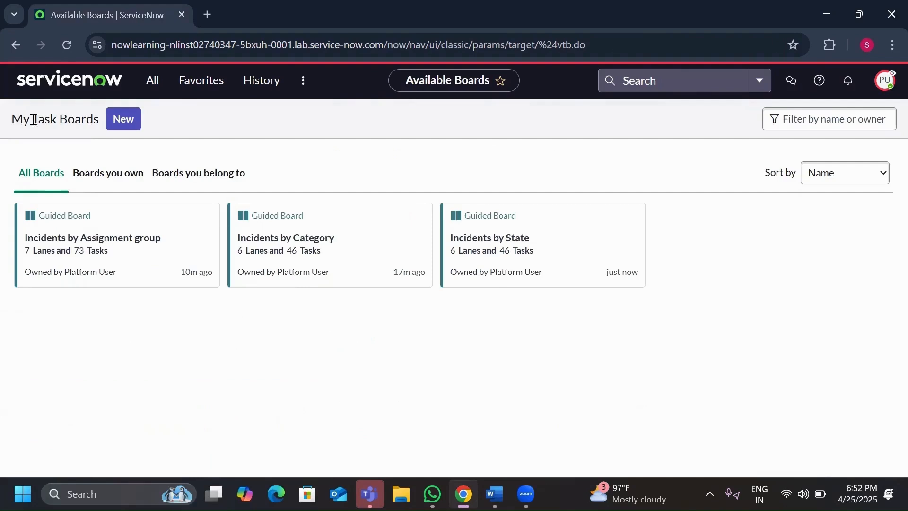
click(124, 122)
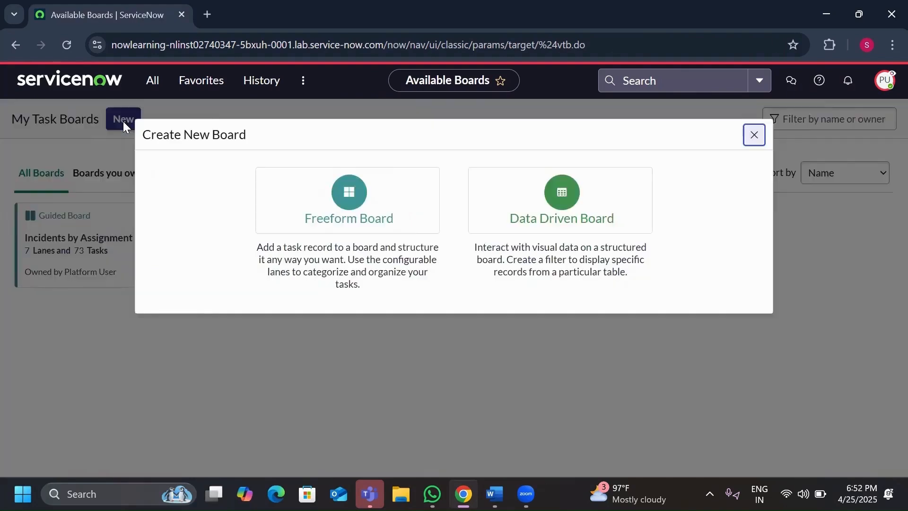
click(359, 219)
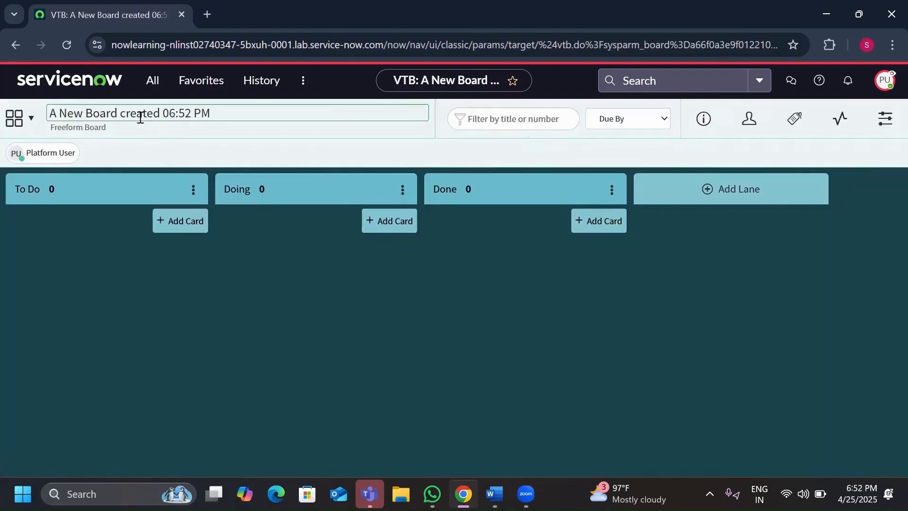
- Rename the new freeform board to "my incidents"
click(134, 115)
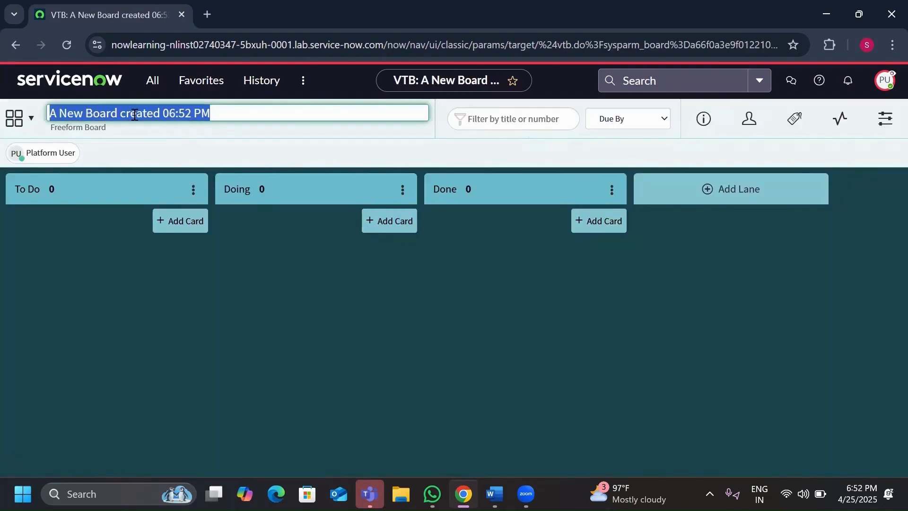
text(m)
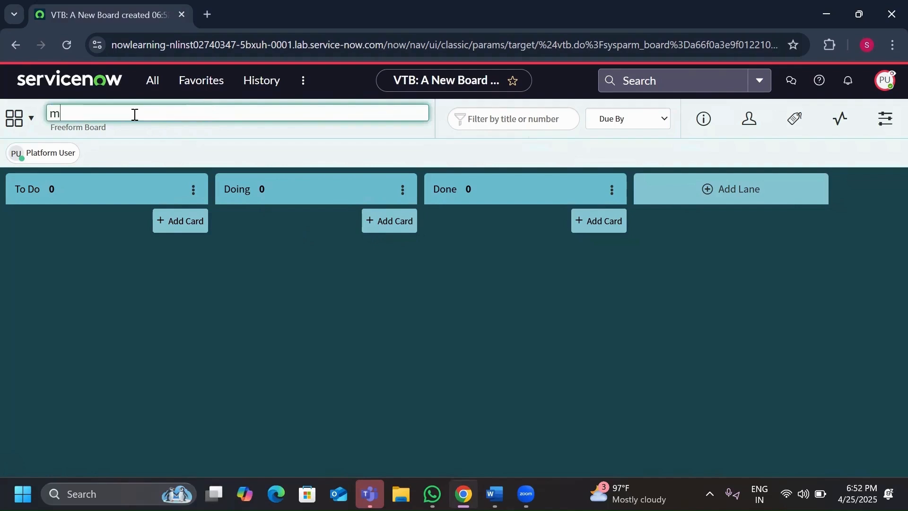
text(y incidents)
key(Return)
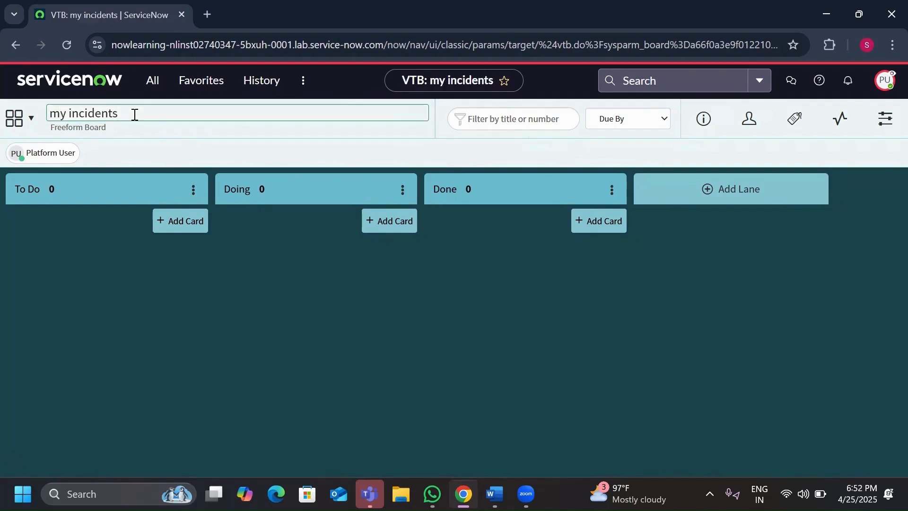
- Rename the To Do lane to "in progress" and the Doing lane to "on hold"
click(40, 191)
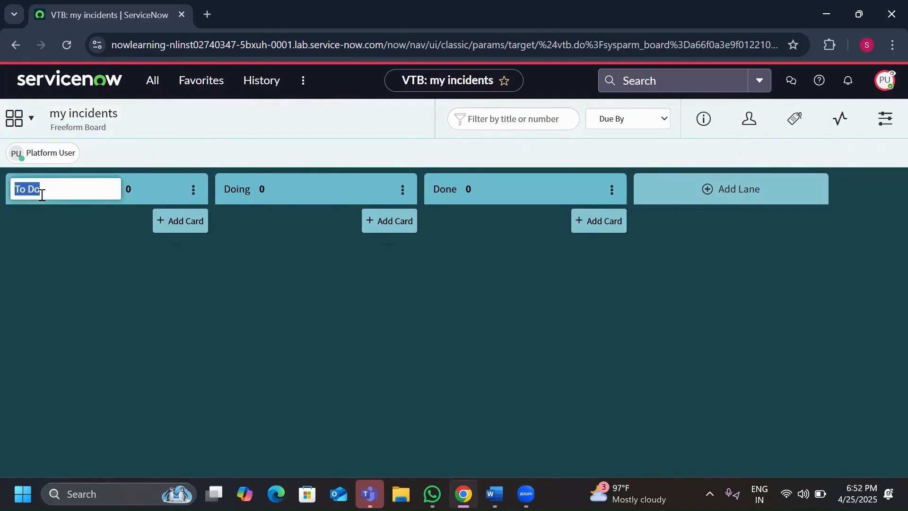
text(in progress)
click(238, 189)
text(o)
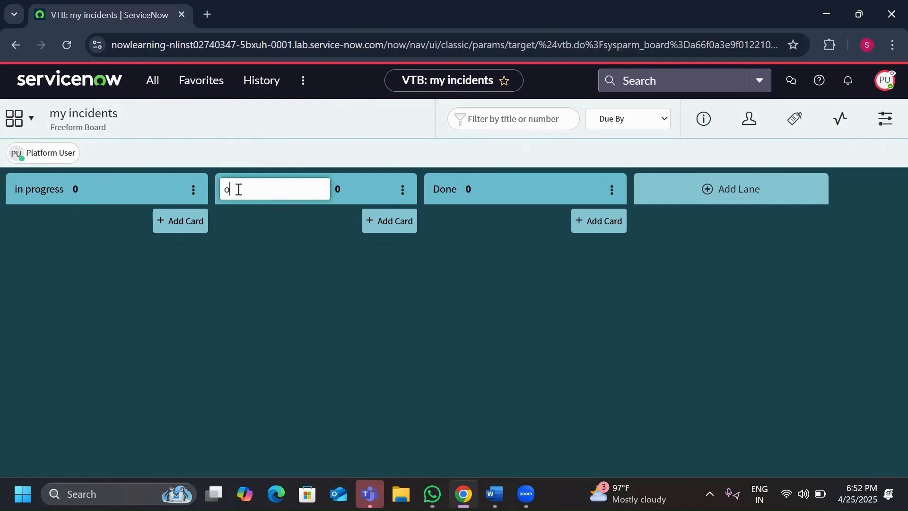
text(n holf)
text(d)
click(246, 225)
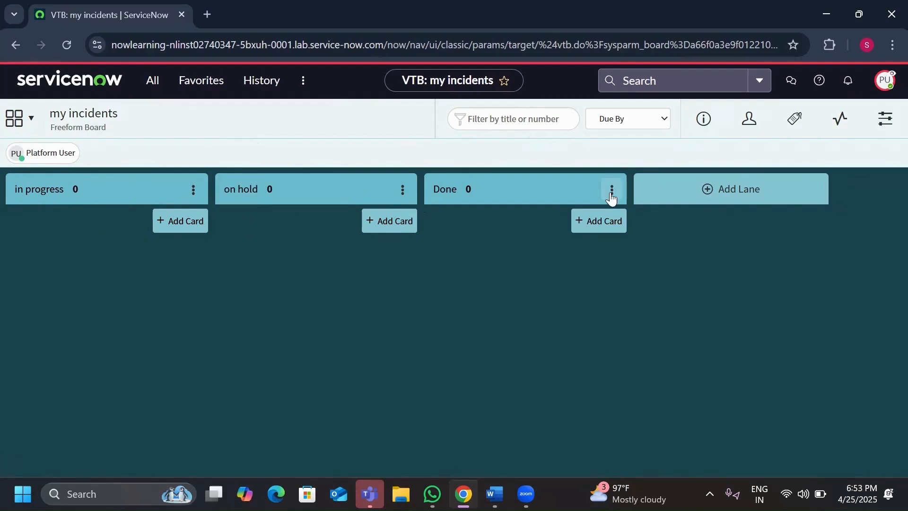
- Delete the Done lane from the my incidents board
click(612, 191)
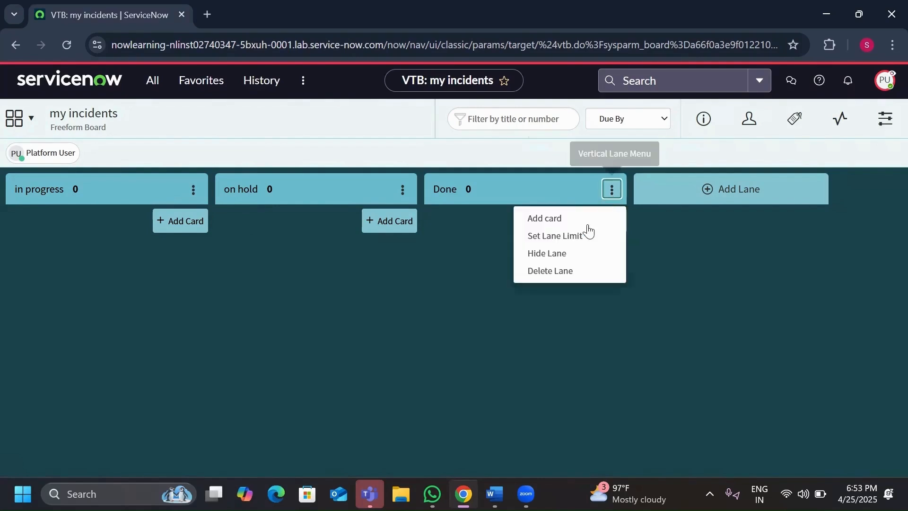
click(564, 269)
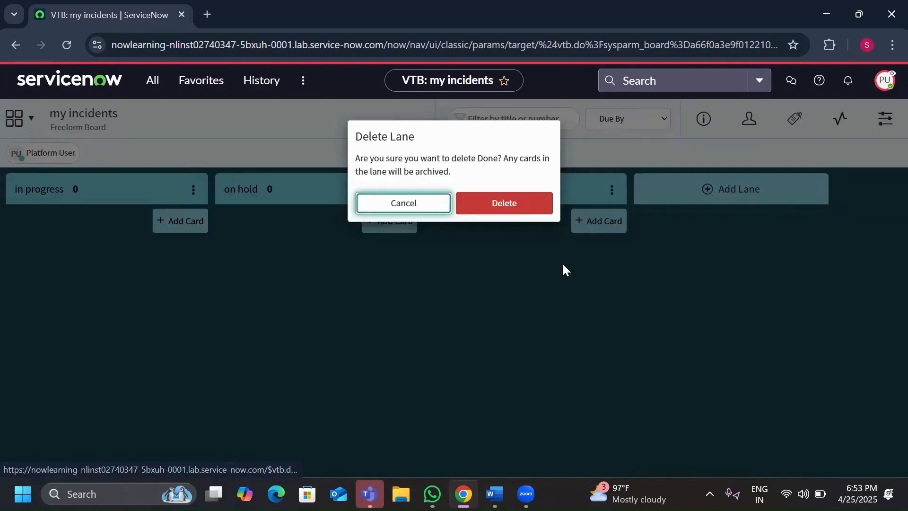
click(528, 212)
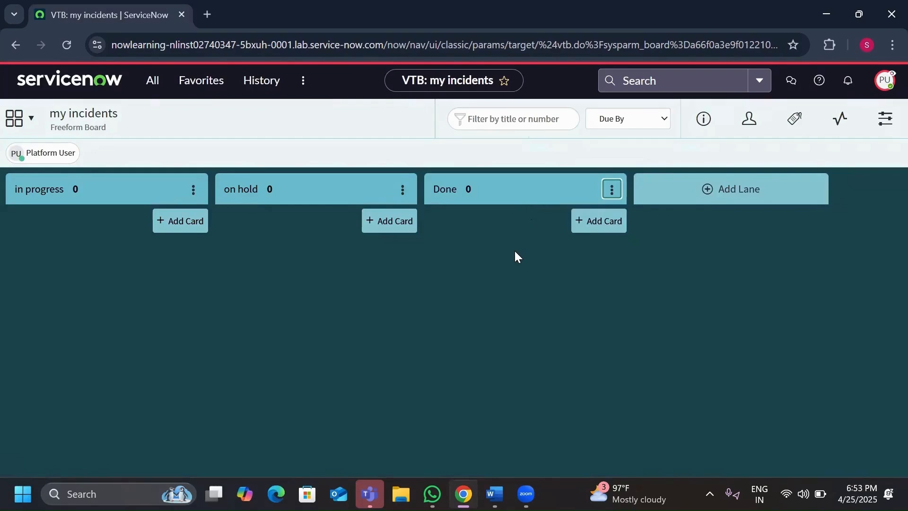
- Open the My Incidents favorite and filter the list to incidents whose State is On Hold
click(195, 87)
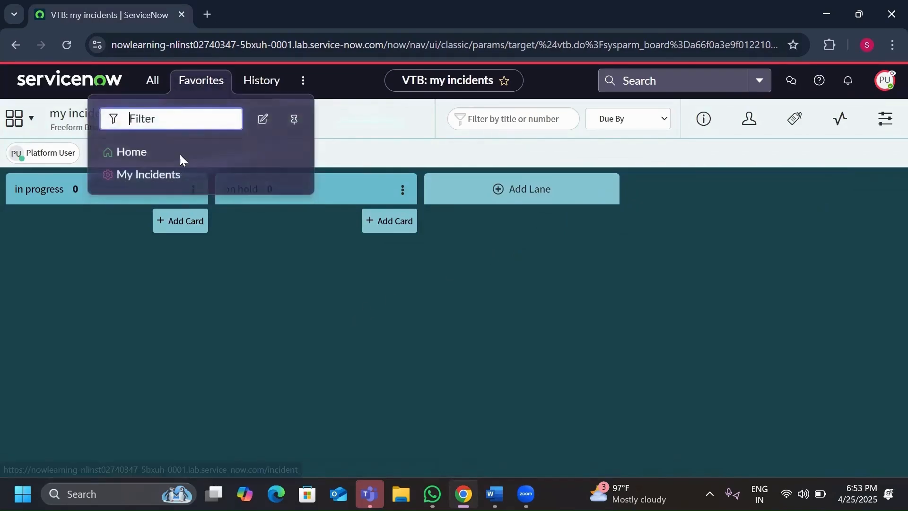
click(144, 175)
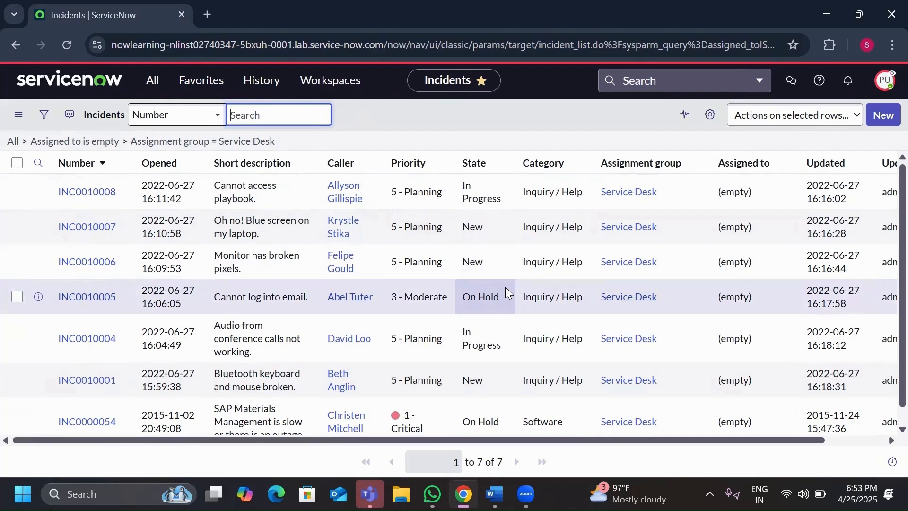
click(505, 286)
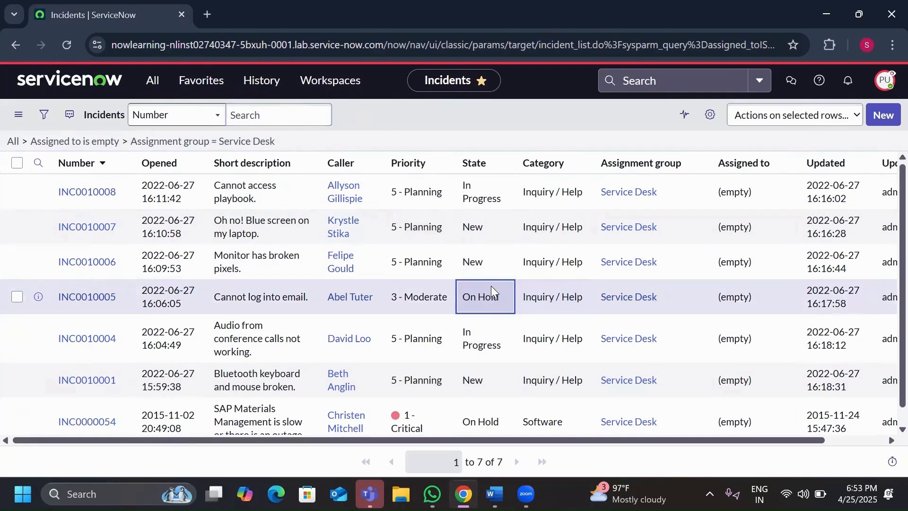
right_click(491, 286)
key(Escape)
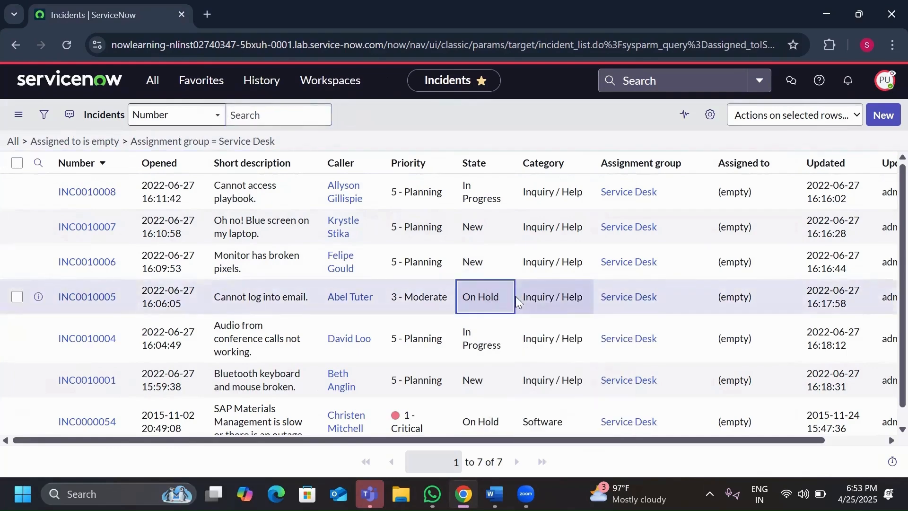
- Select all the On Hold incidents in the list and add them to the my incidents Visual Task Board
click(17, 164)
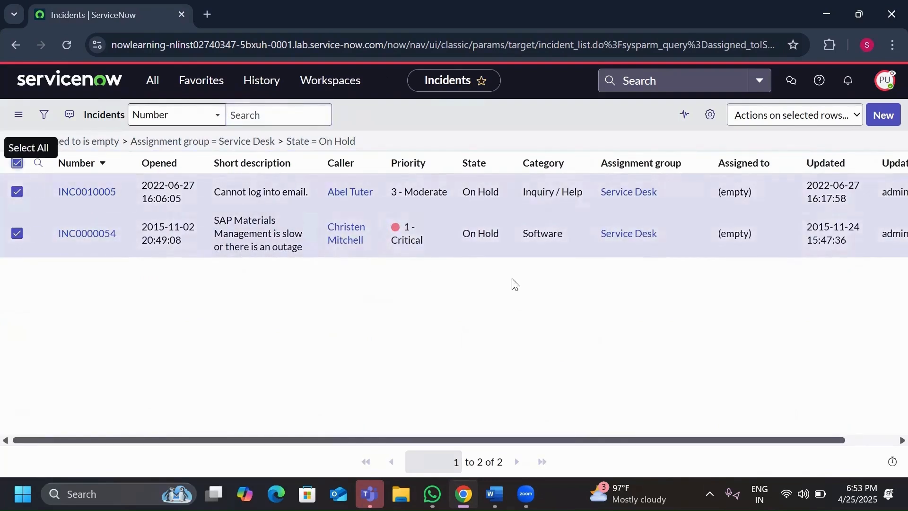
click(767, 127)
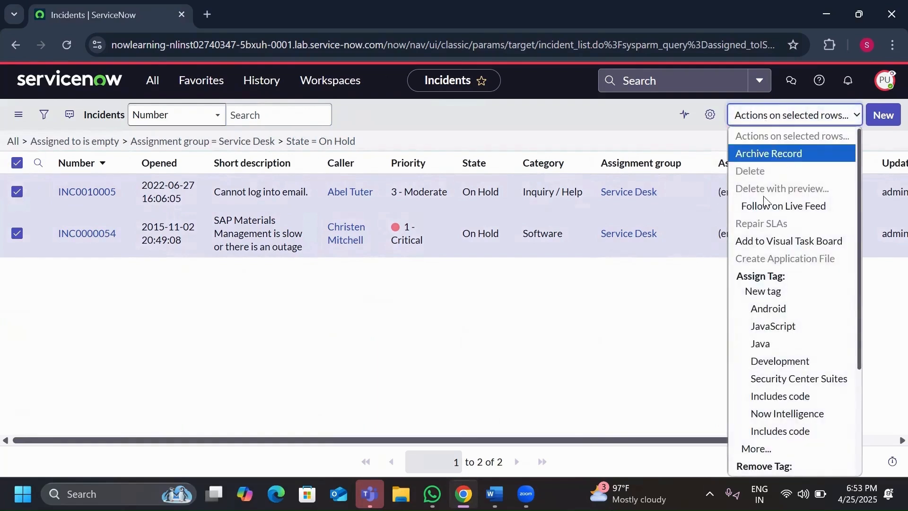
scroll(781, 201, down, 1)
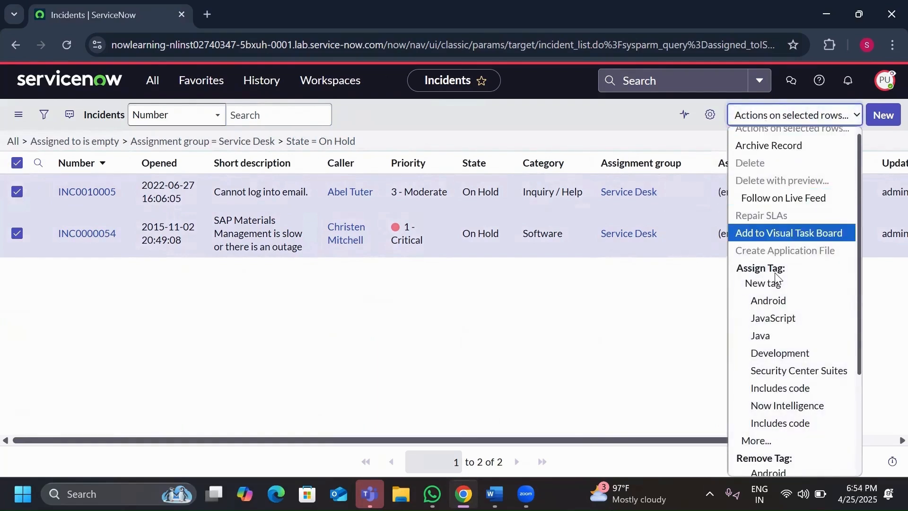
click(768, 235)
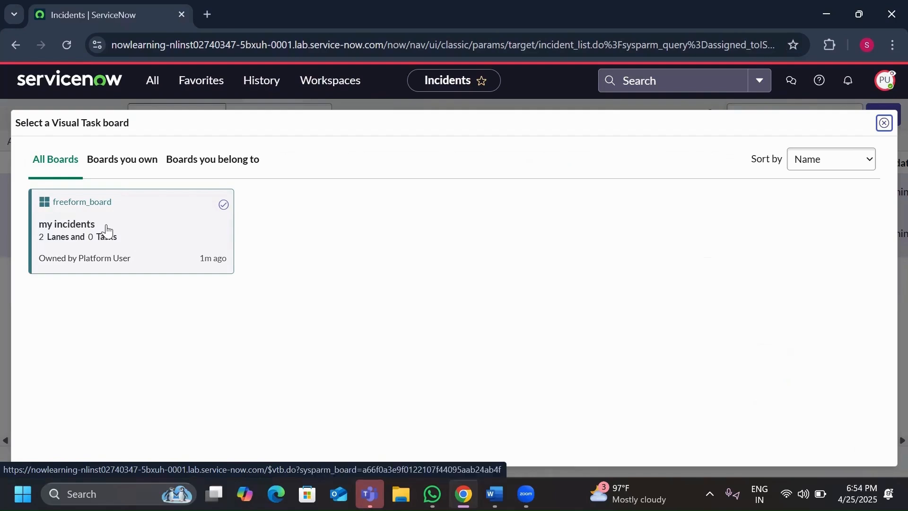
click(107, 231)
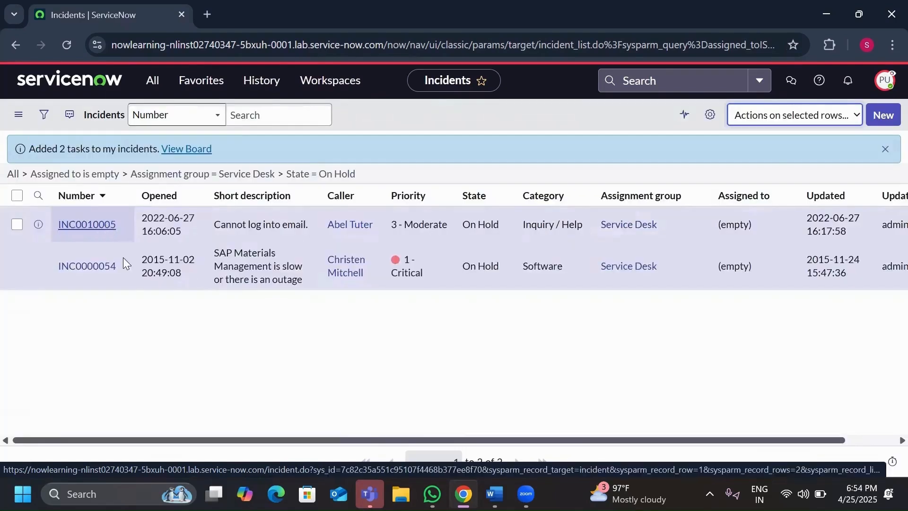
- View the my incidents board and move the SAP Materials Management and Cannot log into email cards to the On hold lane
click(186, 150)
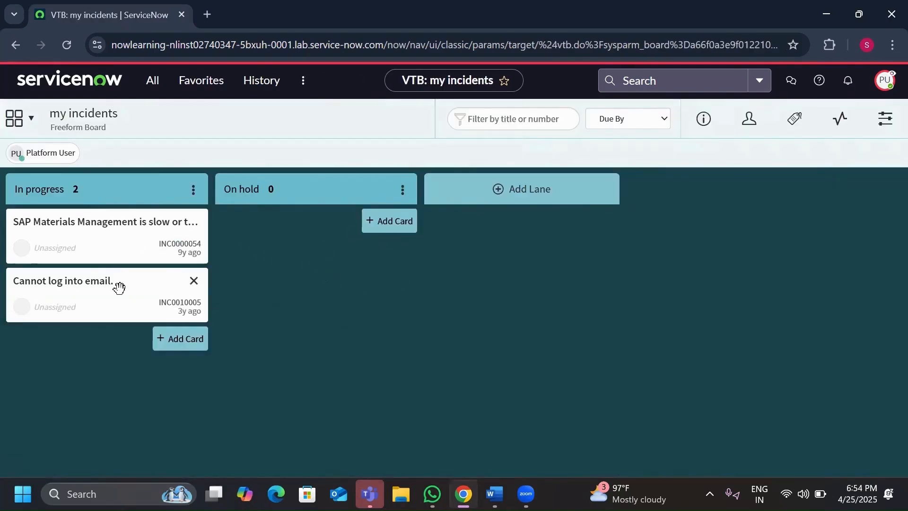
drag(101, 240, 279, 243)
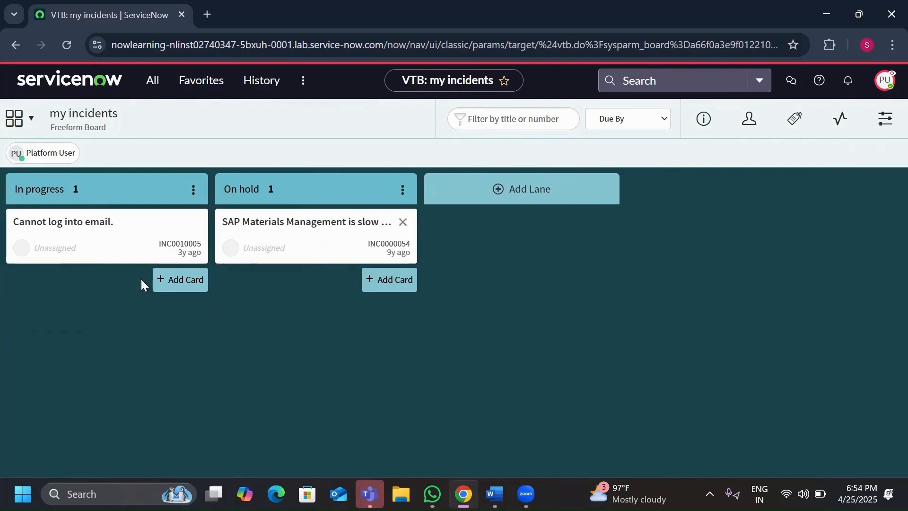
drag(102, 249, 295, 297)
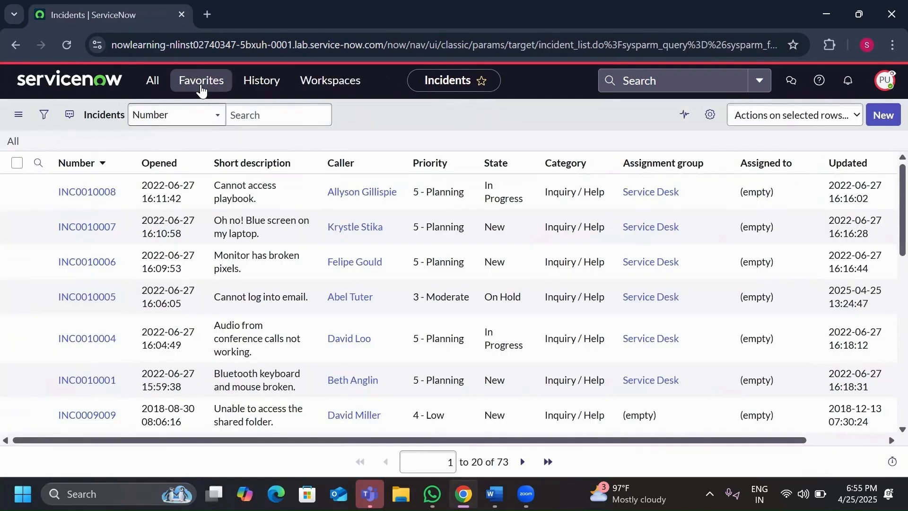
- Reopen the My Incidents favorite and filter out the incidents whose State is On Hold
click(199, 88)
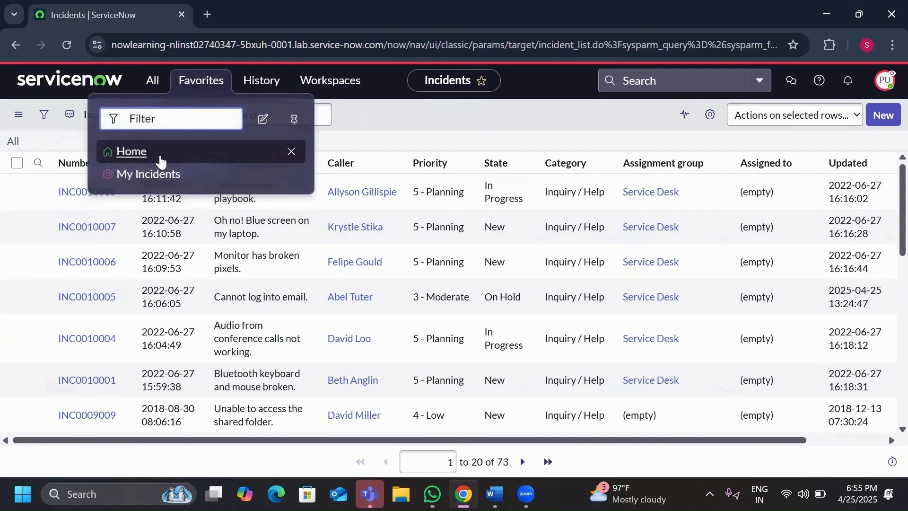
click(147, 173)
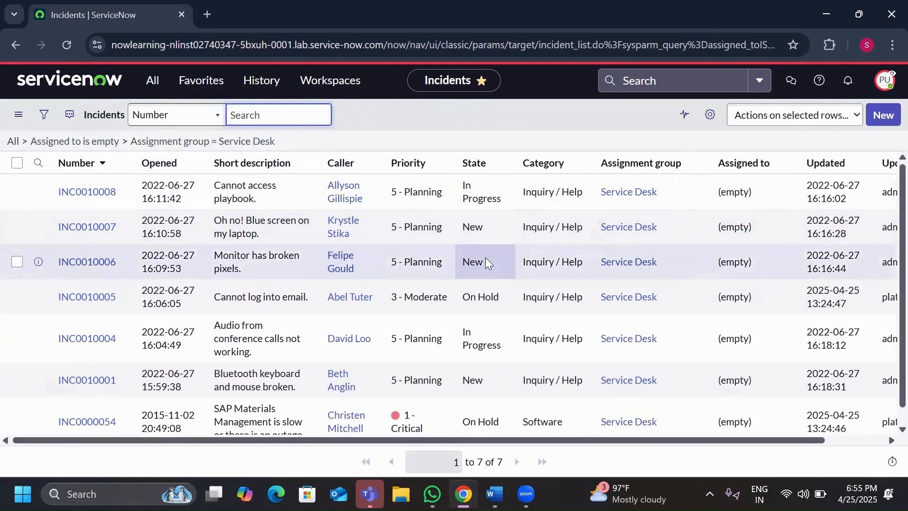
scroll(487, 263, down, 1)
right_click(500, 288)
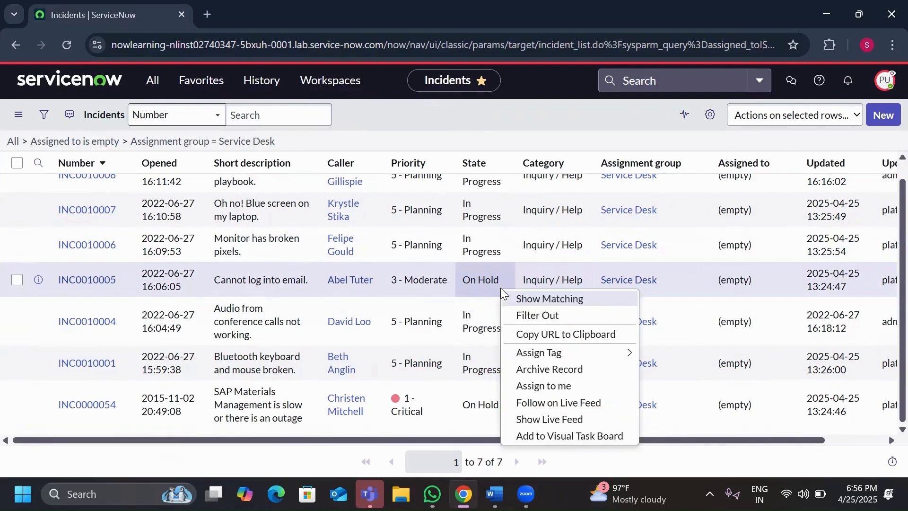
click(531, 314)
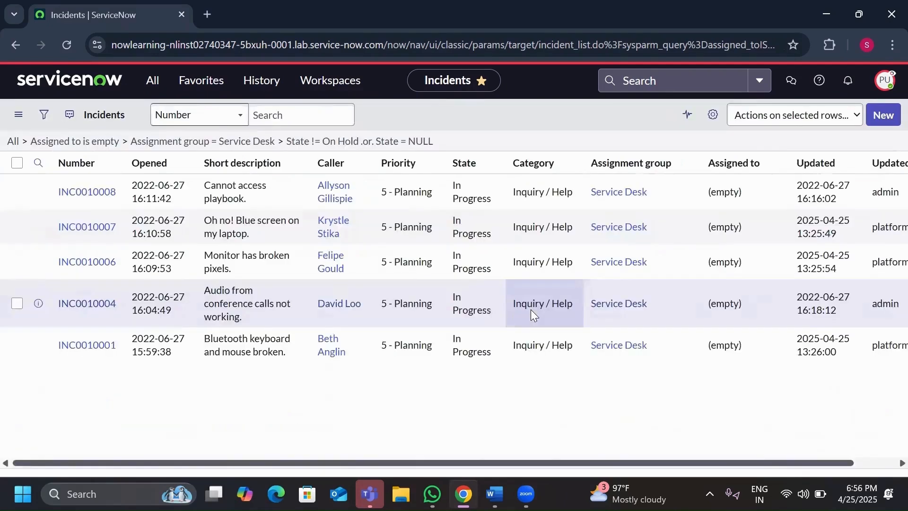
- Select all the listed In Progress incidents, add them to the my incidents Visual Task Board, and view the board
click(19, 165)
click(19, 166)
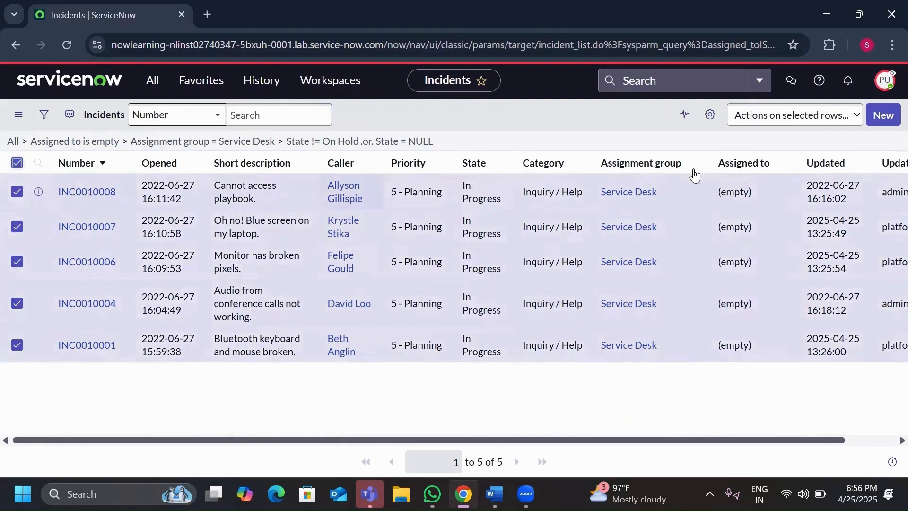
click(753, 122)
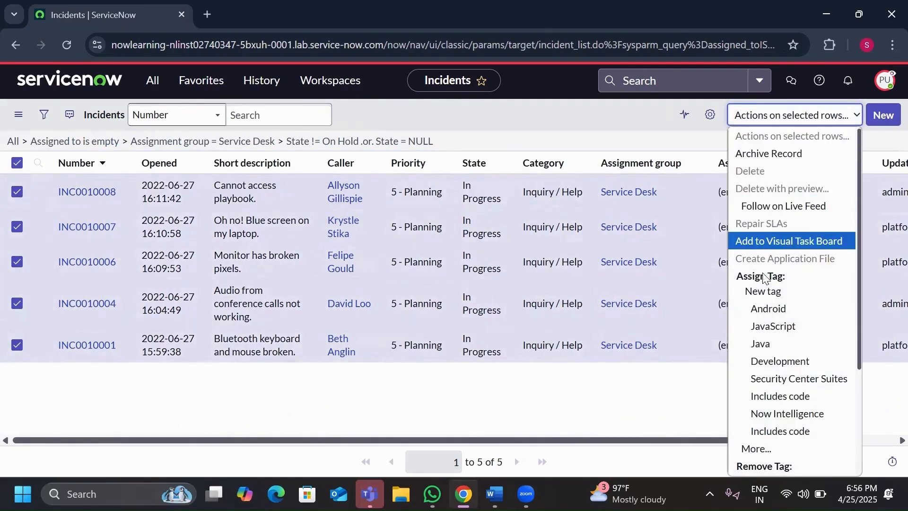
click(769, 243)
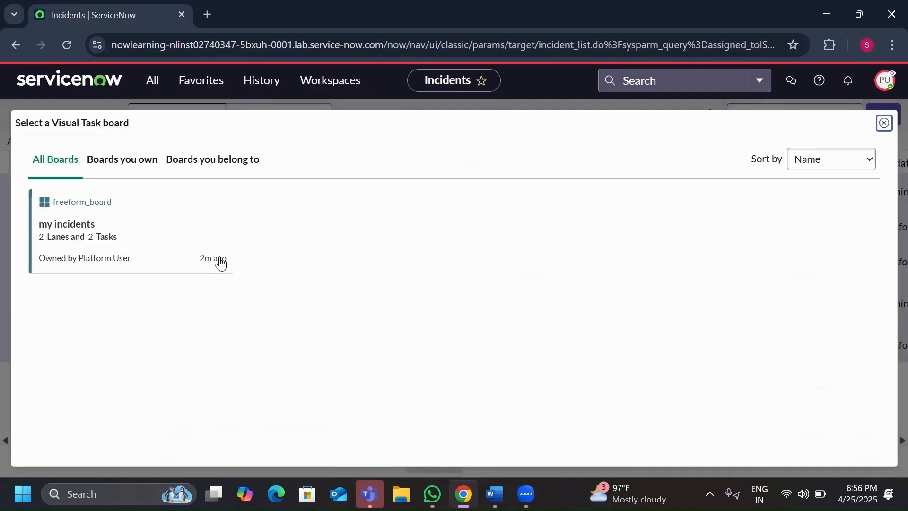
click(125, 232)
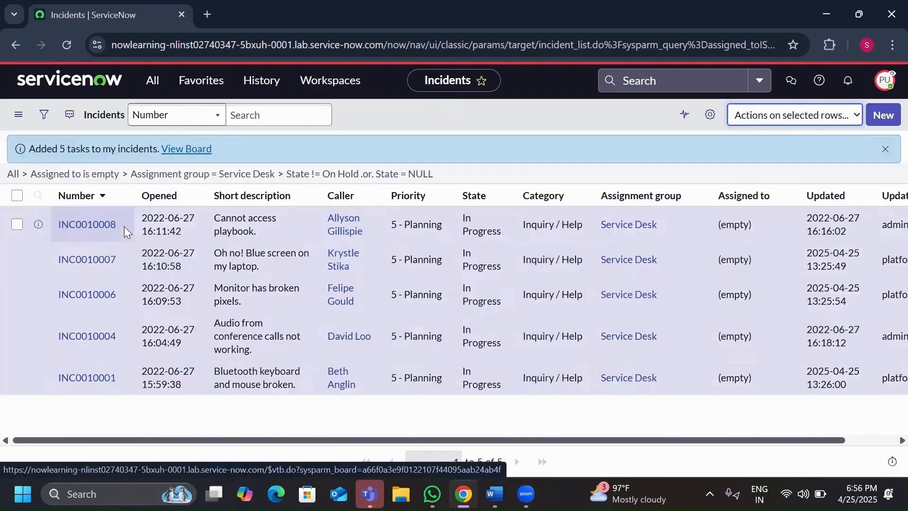
click(196, 157)
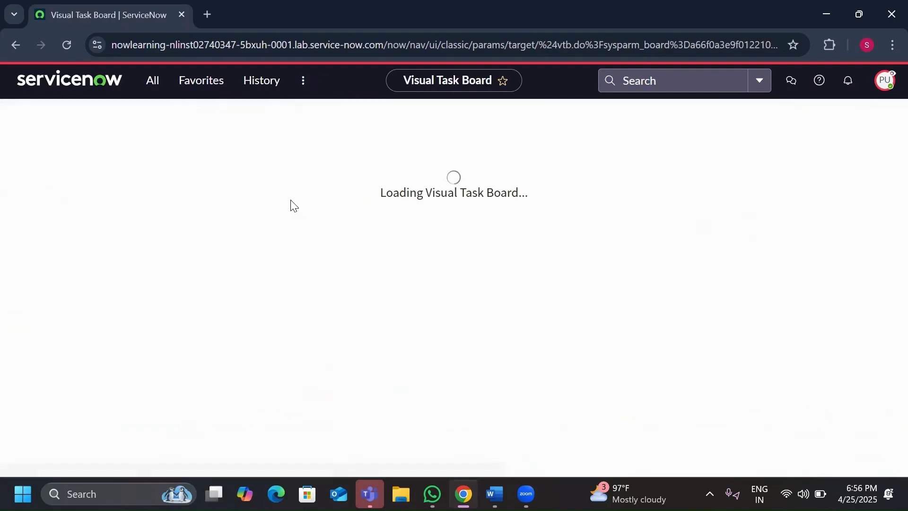
key(alt+Left)
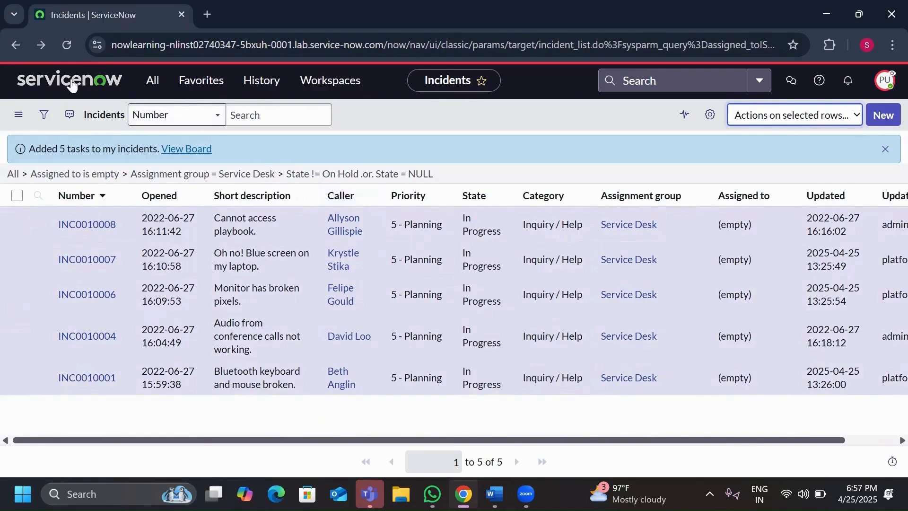
- Go to the home page and open the Service Catalog from the Self-Service application
click(94, 80)
click(151, 90)
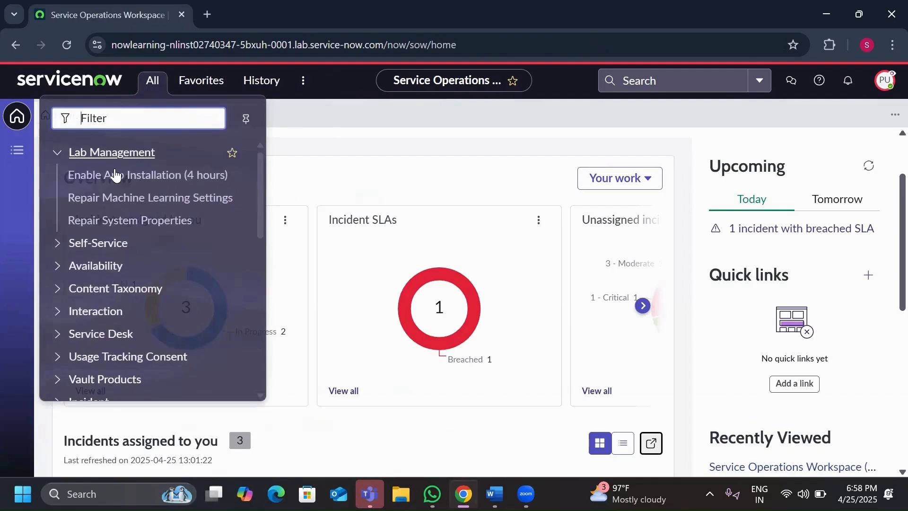
scroll(99, 185, down, 2)
click(97, 187)
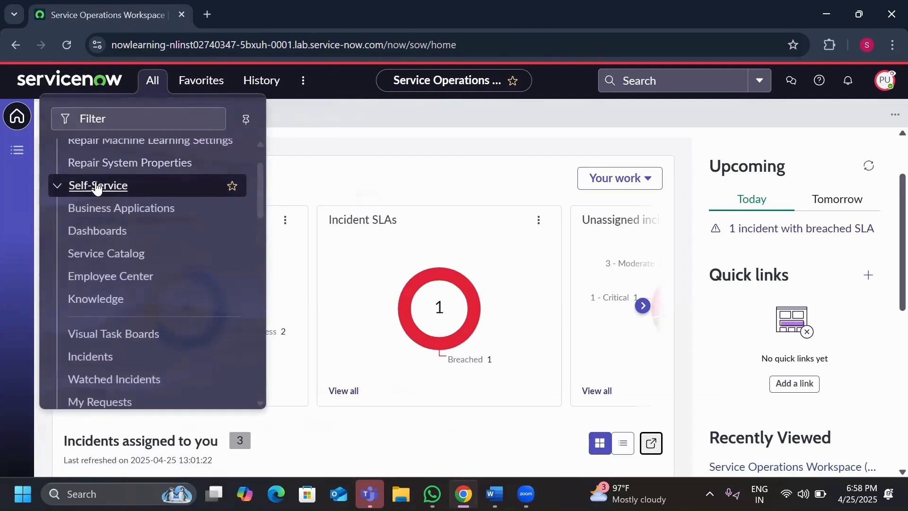
click(99, 243)
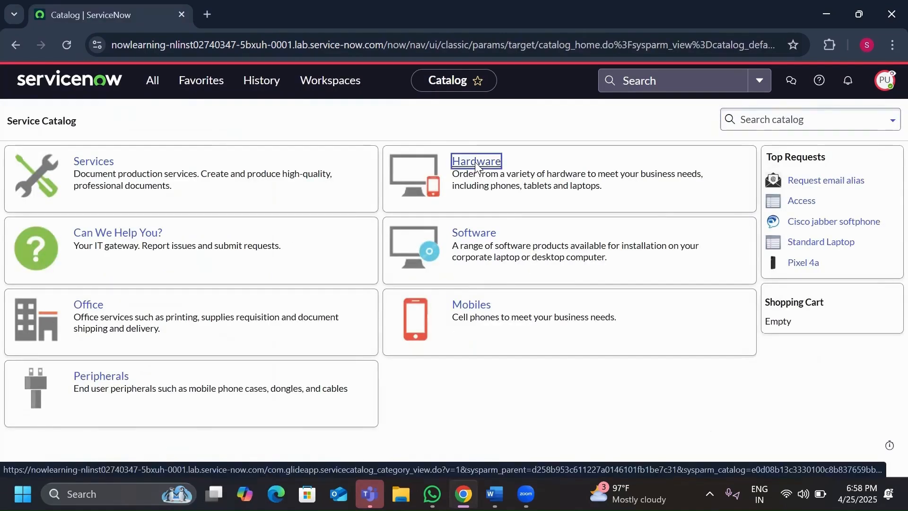
- Browse the catalog's Hardware category and open the Apple Watch item
click(477, 165)
scroll(257, 292, down, 1)
scroll(257, 292, down, 10)
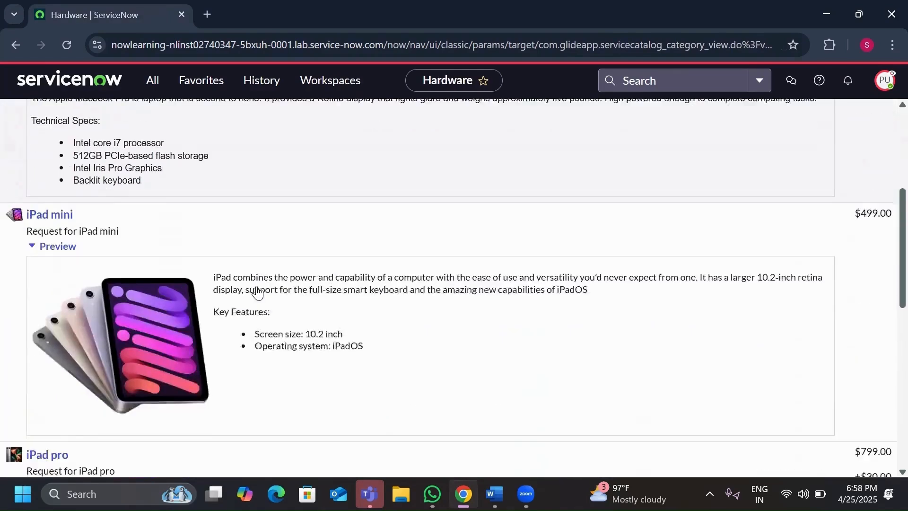
scroll(258, 292, down, 1)
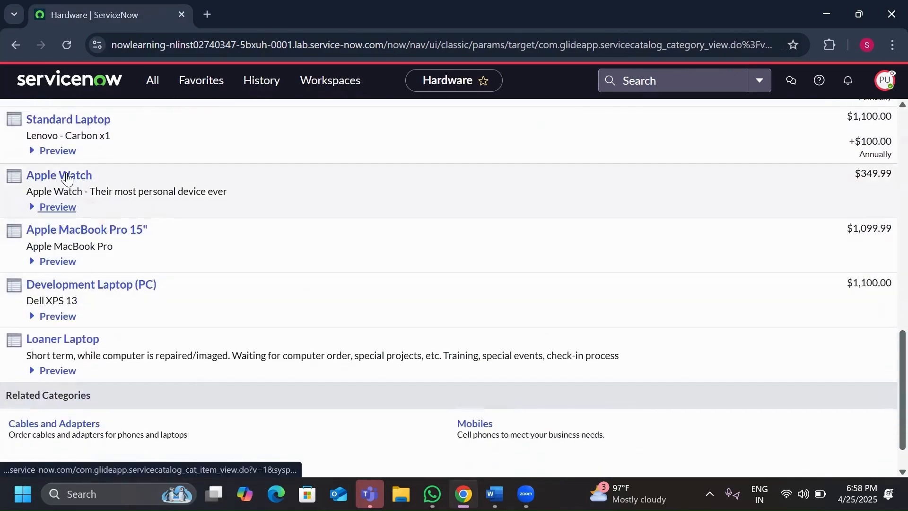
click(67, 178)
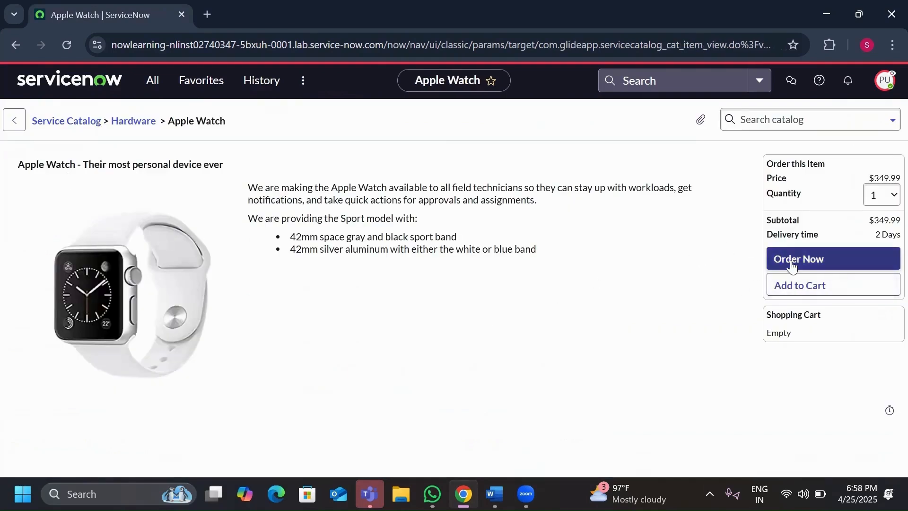
- Order one Apple Watch and add the resulting Order Status page to the favorites
click(807, 259)
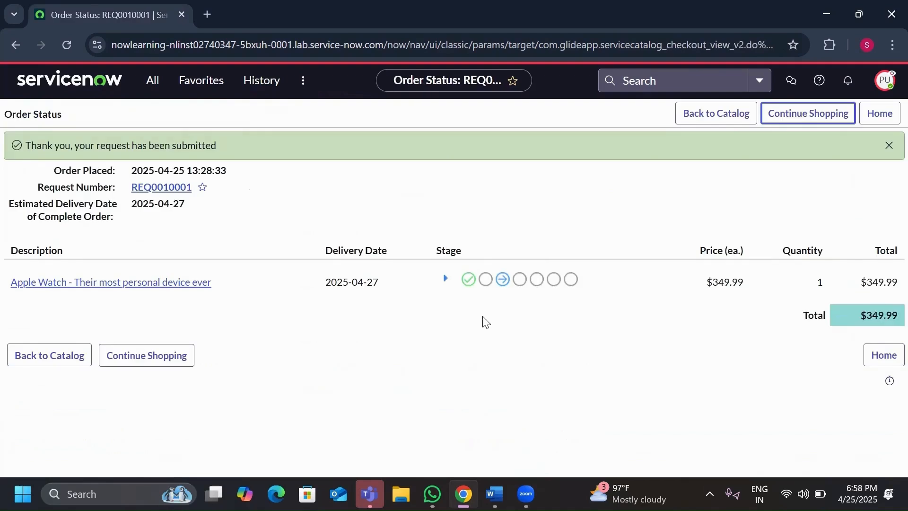
click(512, 80)
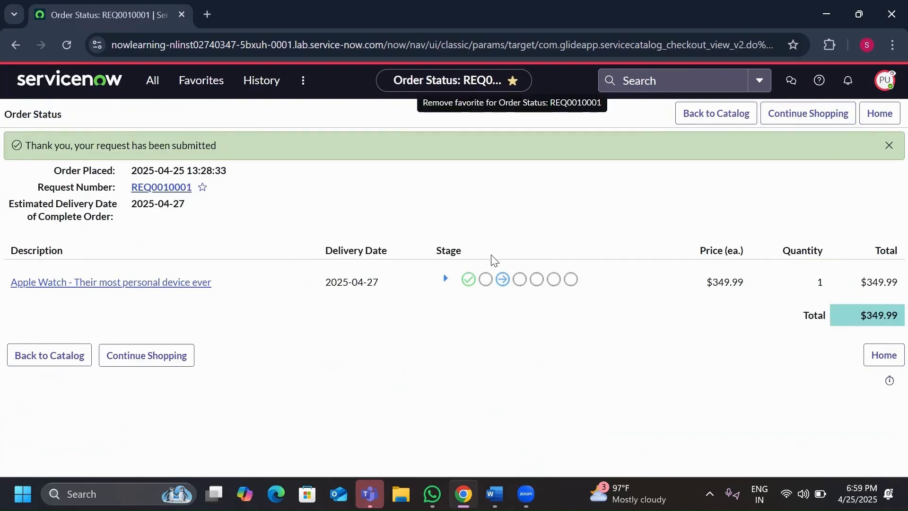